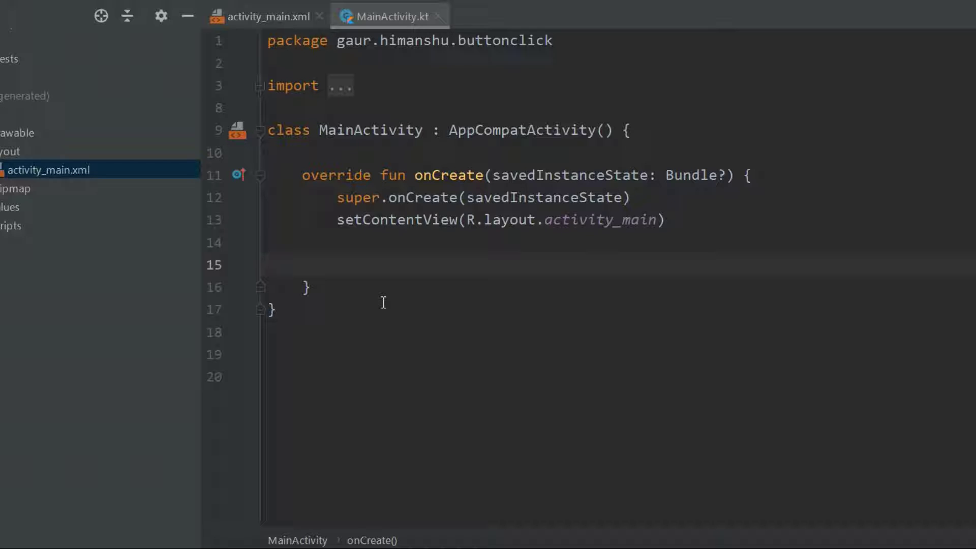
Insert a CheckBox with wrap_content width and height and id checkBoxOne into activity_main's RelativeLayout
double_click(42, 171)
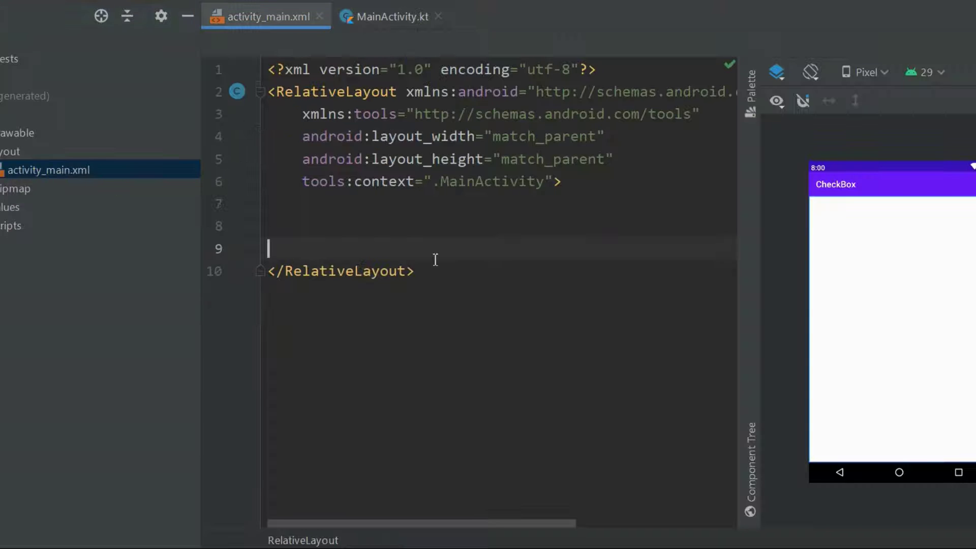
key("Tab")
type("<")
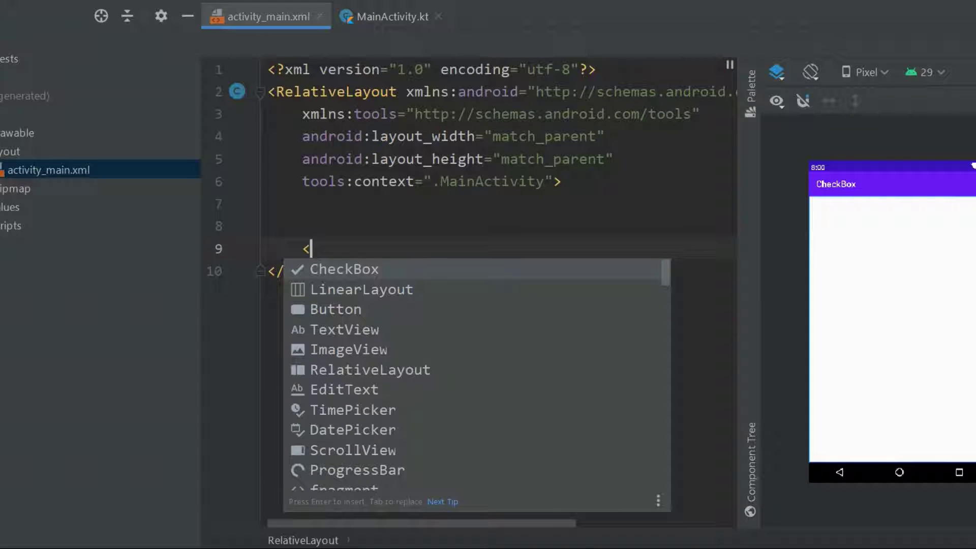
key("Return")
key("Return")
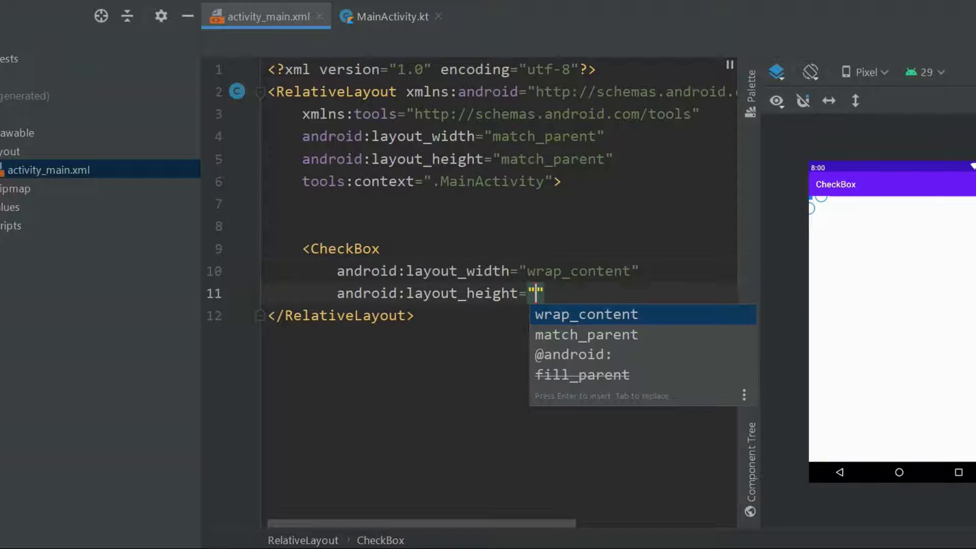
key("Return")
key("Return")
type("i")
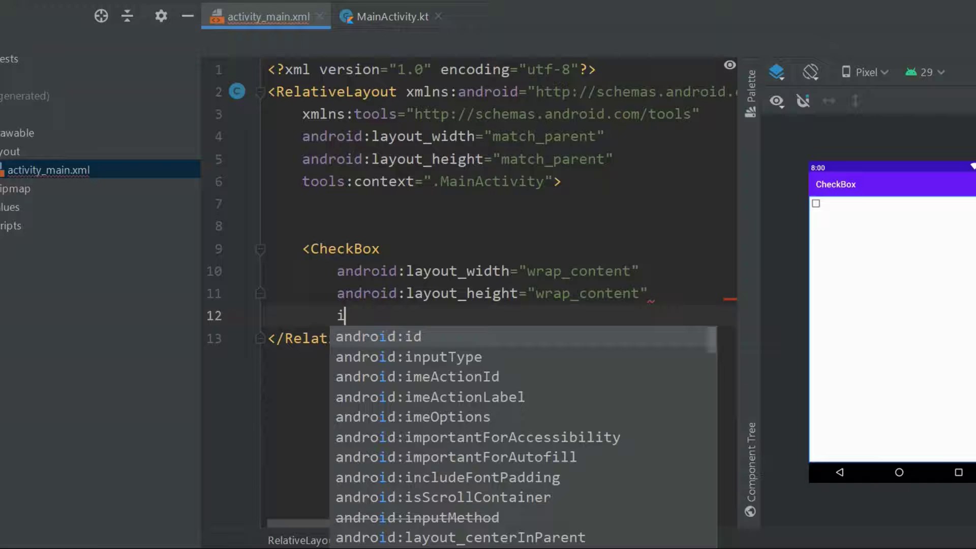
key("Return")
key("Return")
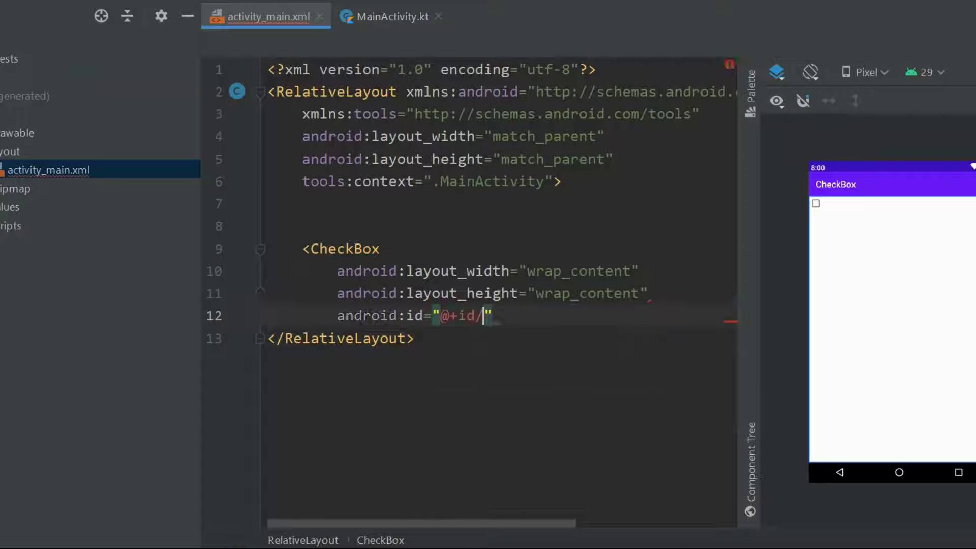
type("check")
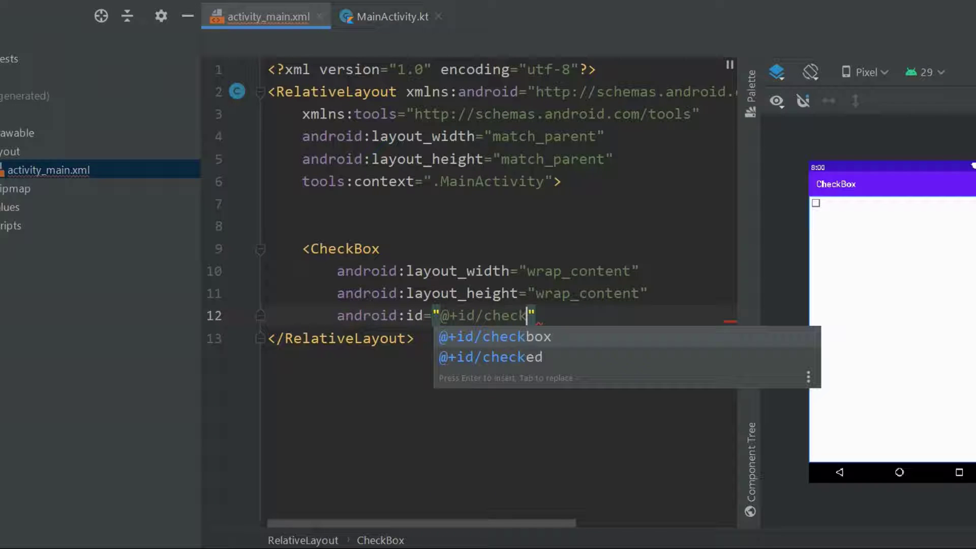
type("Box")
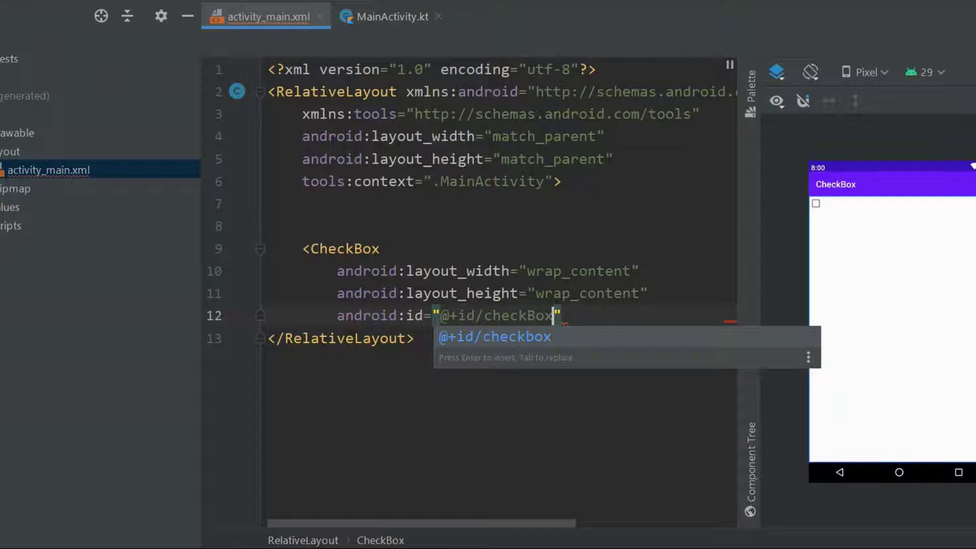
key("Escape")
type("One")
key("Right")
type("/>")
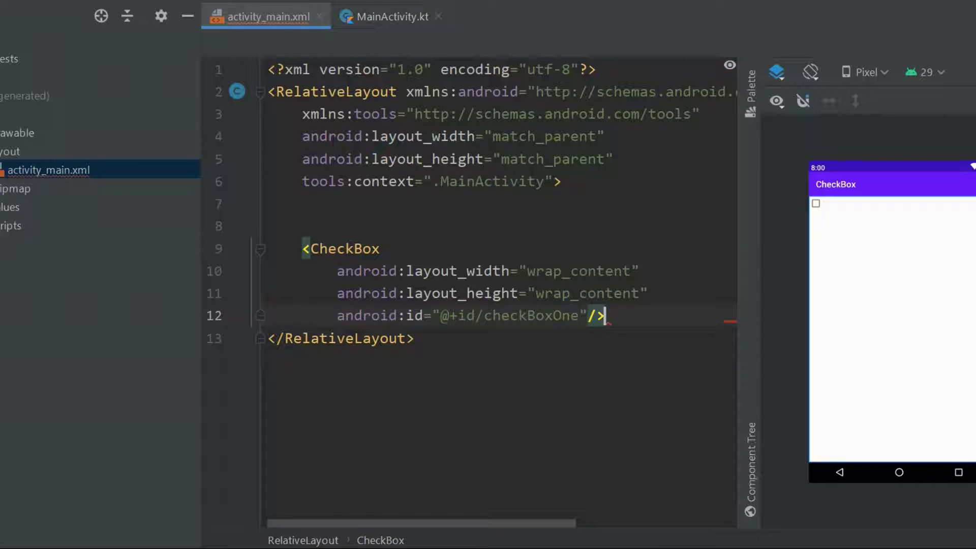
In MainActivity.kt onCreate, add checkBoxOne.setOnCheckedChangeListener with a buttonView, isChecked lambda
left_click(389, 16)
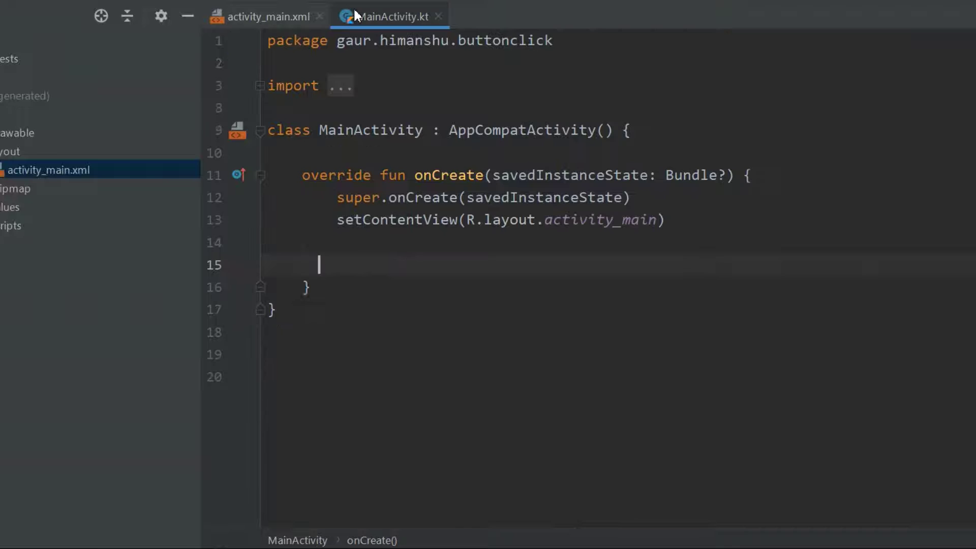
type("c")
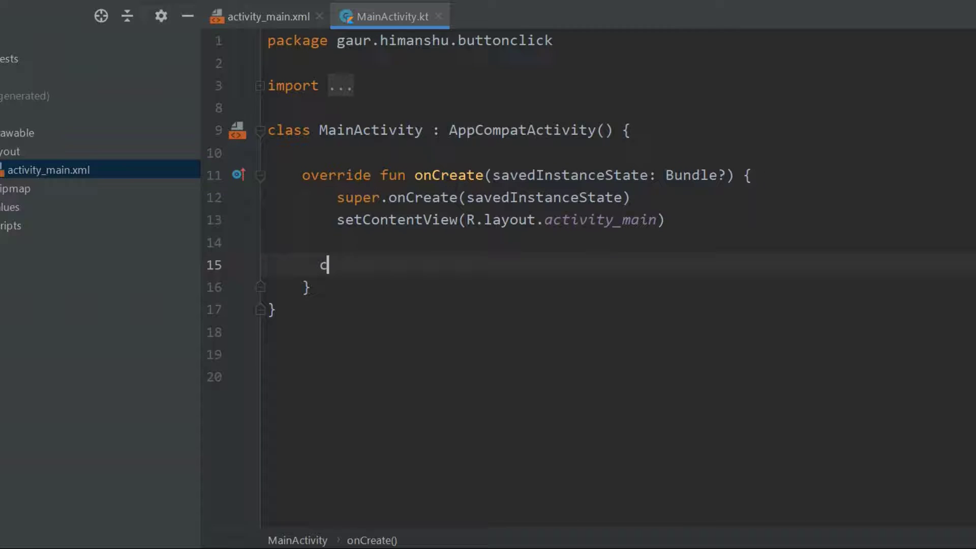
type("hec")
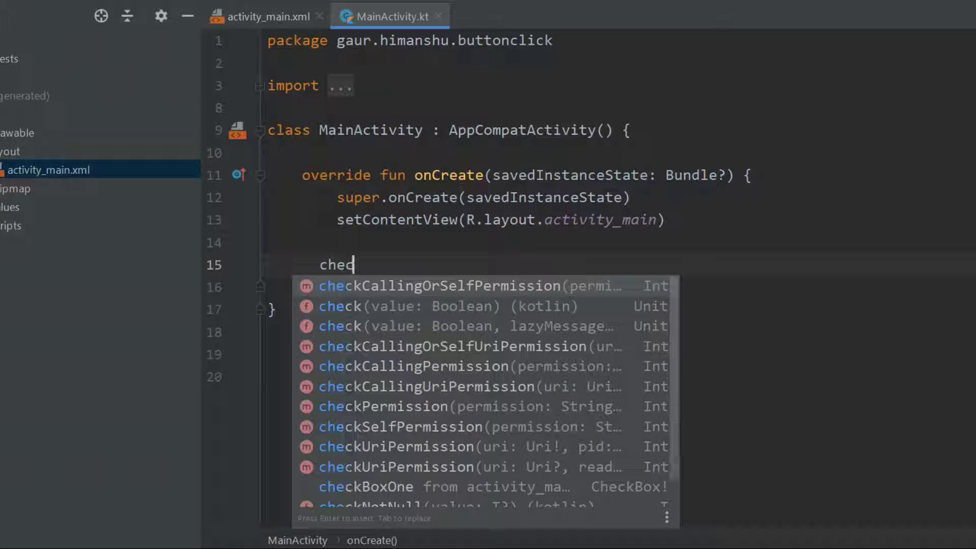
type("kB")
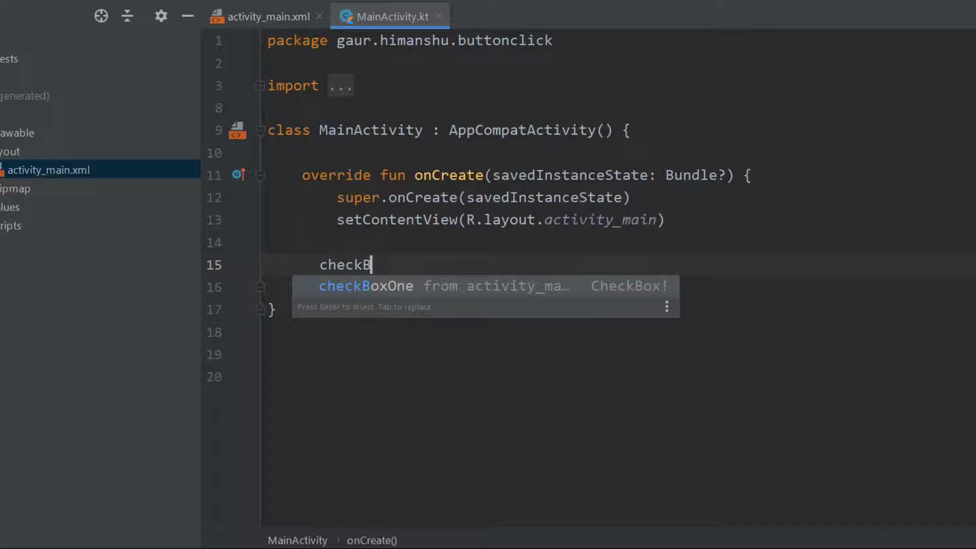
key("Return")
type(".")
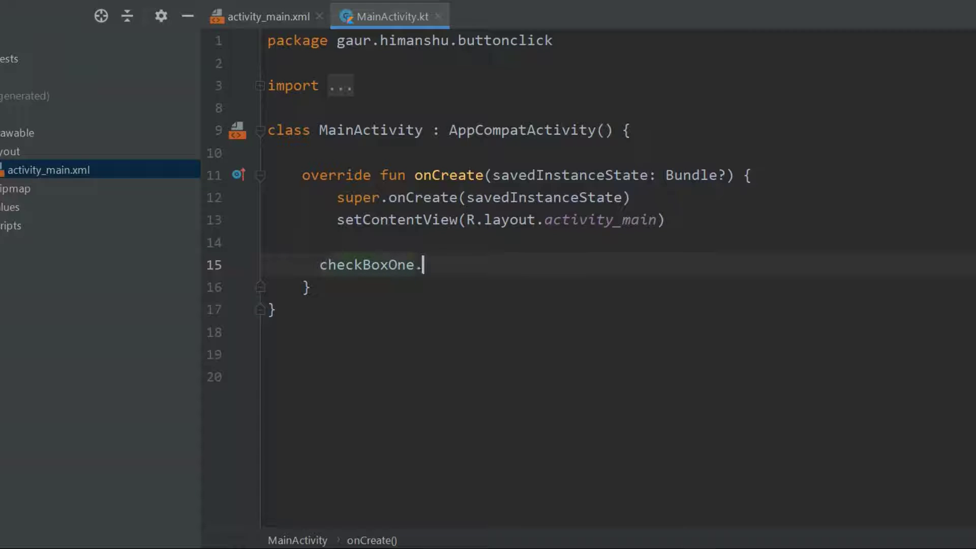
type("setOn")
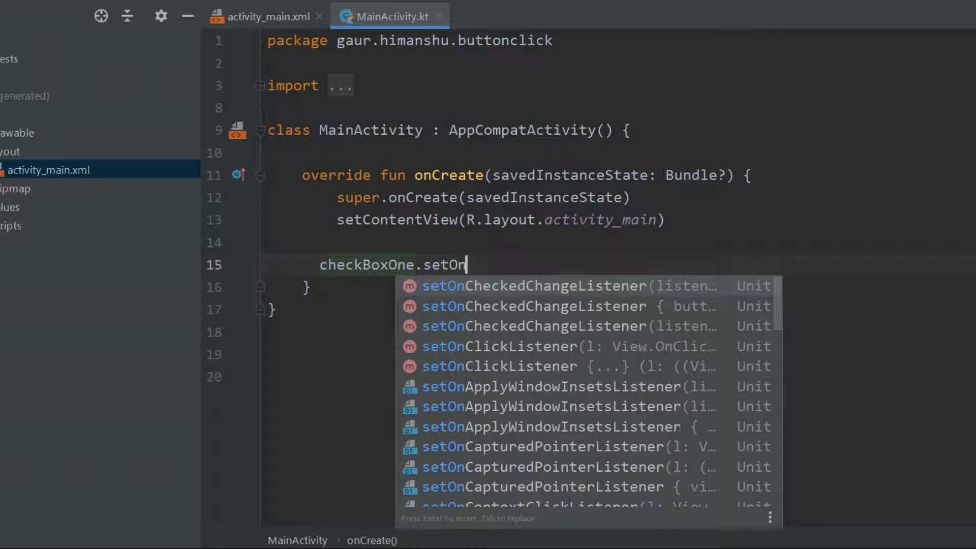
key("Return")
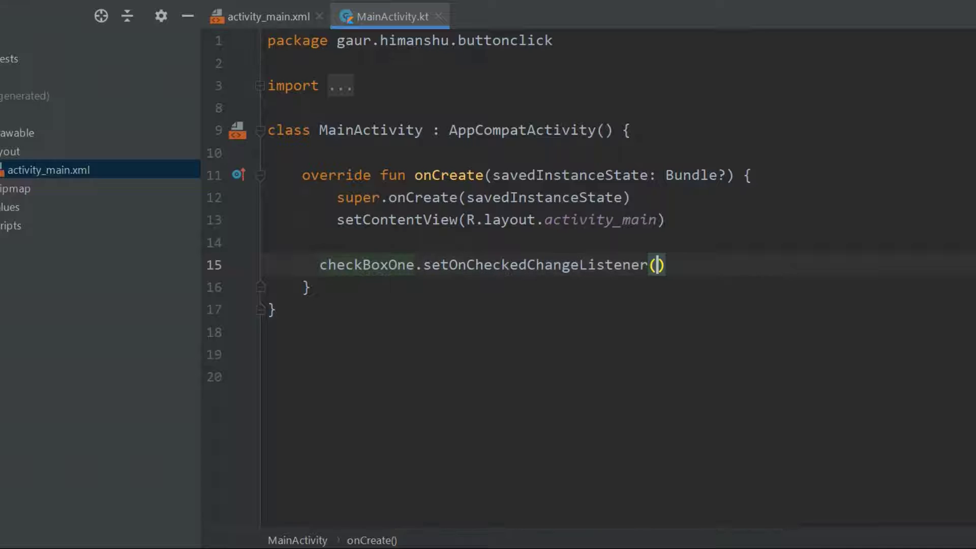
type("{")
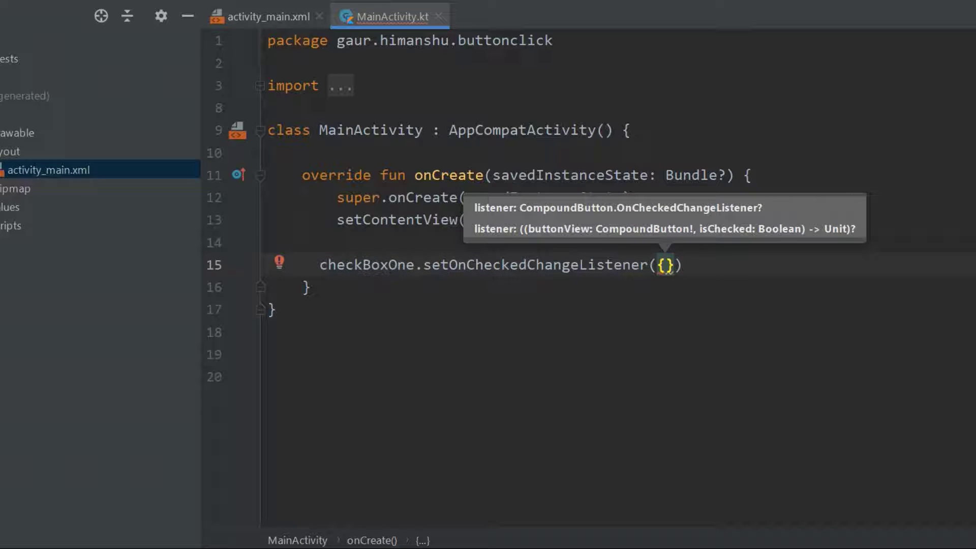
type("bu")
key("Return")
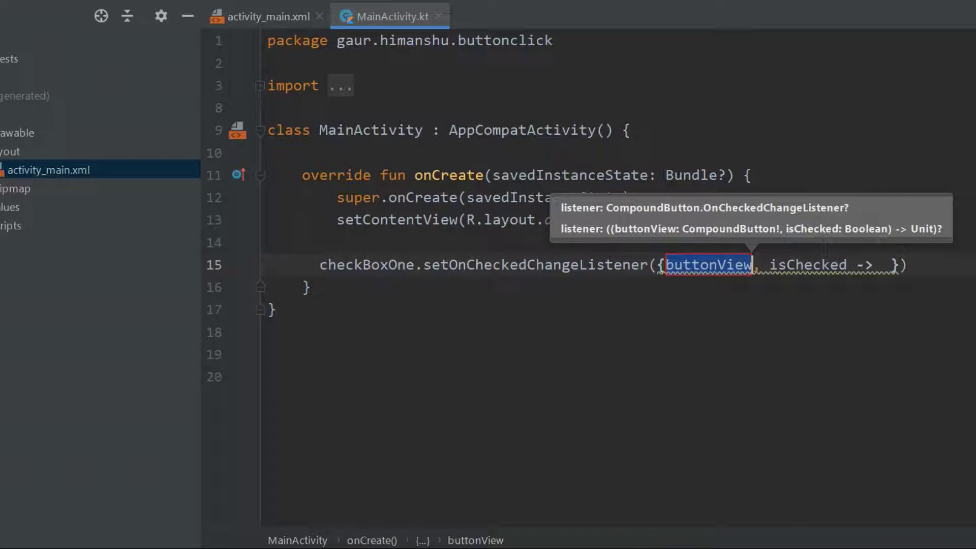
key("Right")
key("Right")
key("Right")
key("Right")
key("Right")
key("Right")
key("Right")
key("Right")
key("Right")
key("Right")
key("Right")
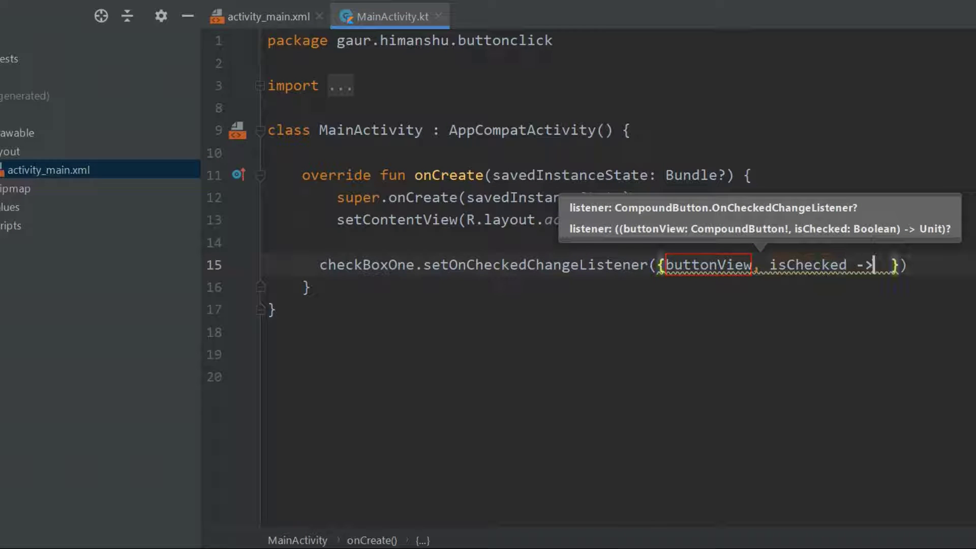
Start an if (isChecked) block inside the listener body
key("Return")
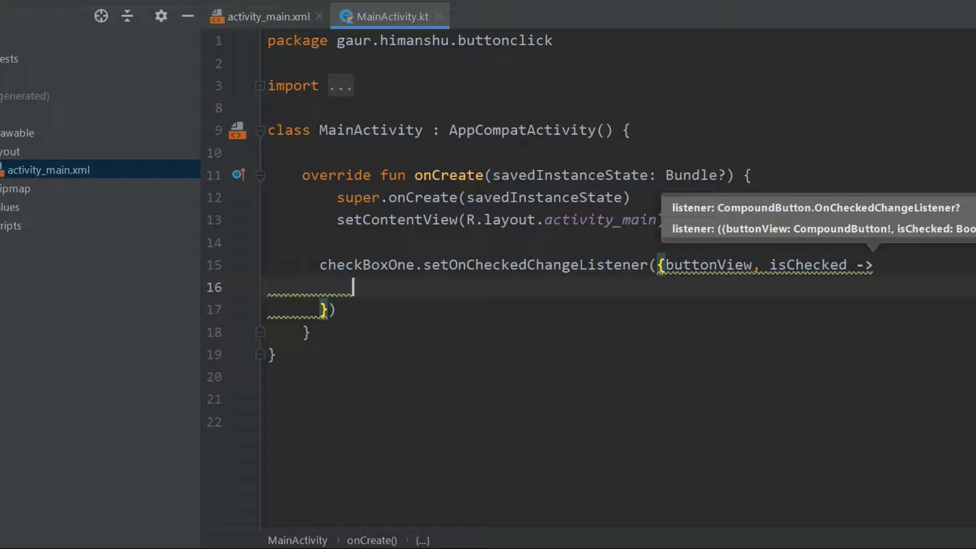
type("if")
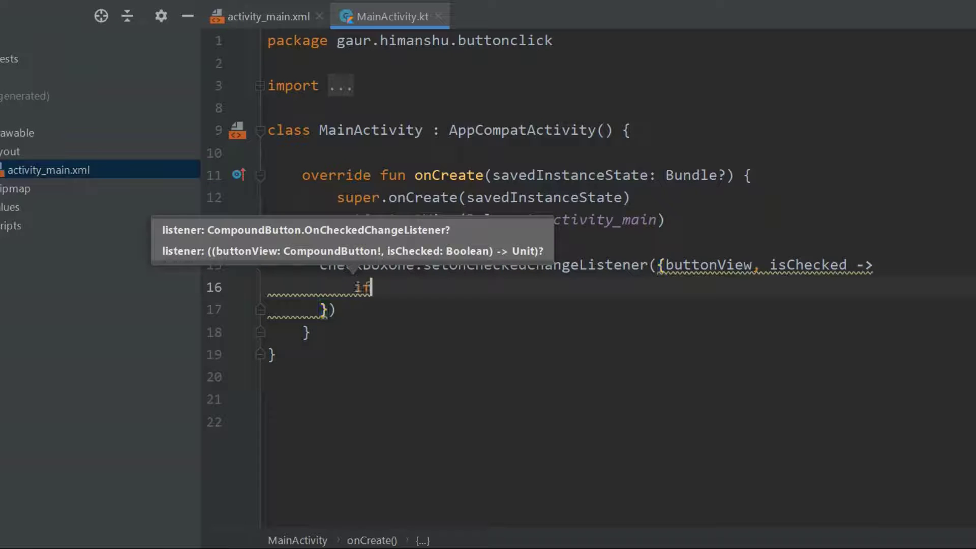
type("(")
type("is")
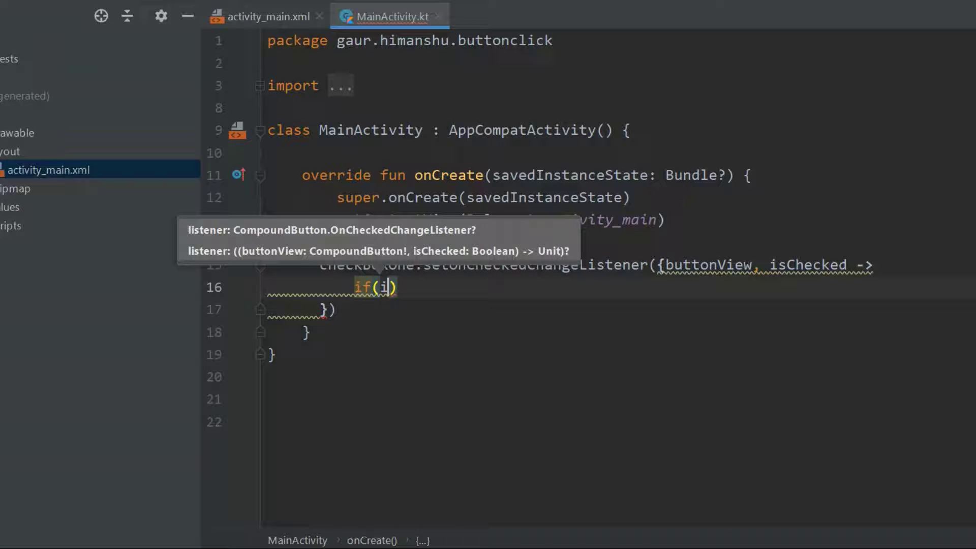
key("Return")
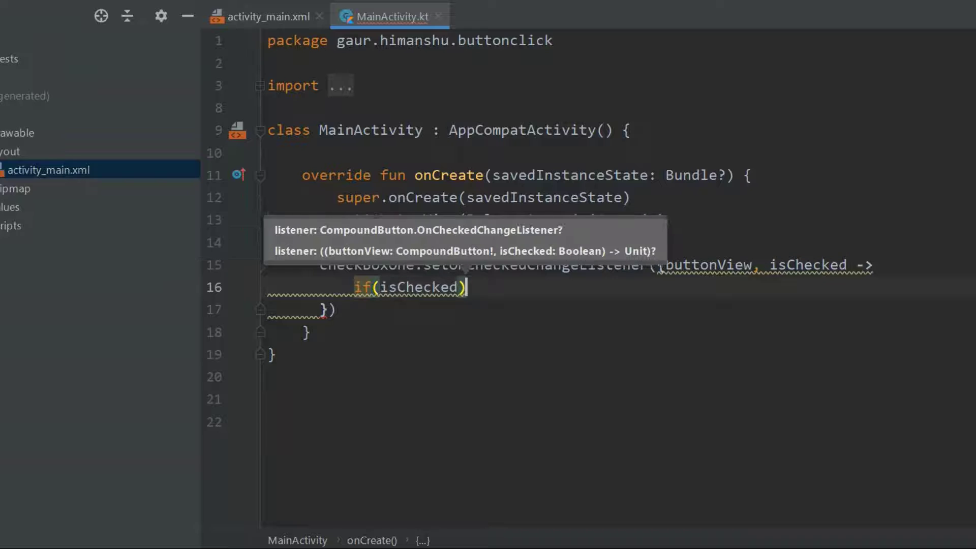
type("{")
key("Return")
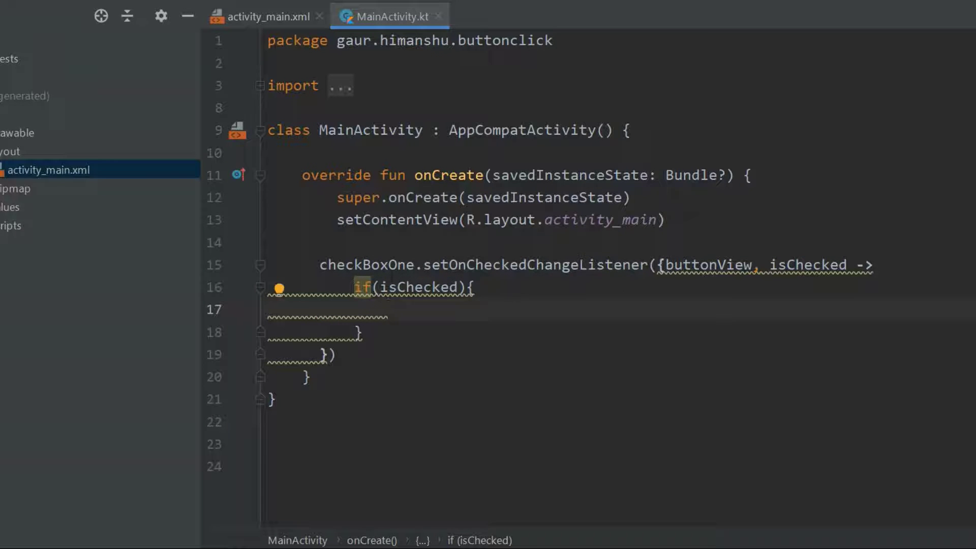
type("Toas")
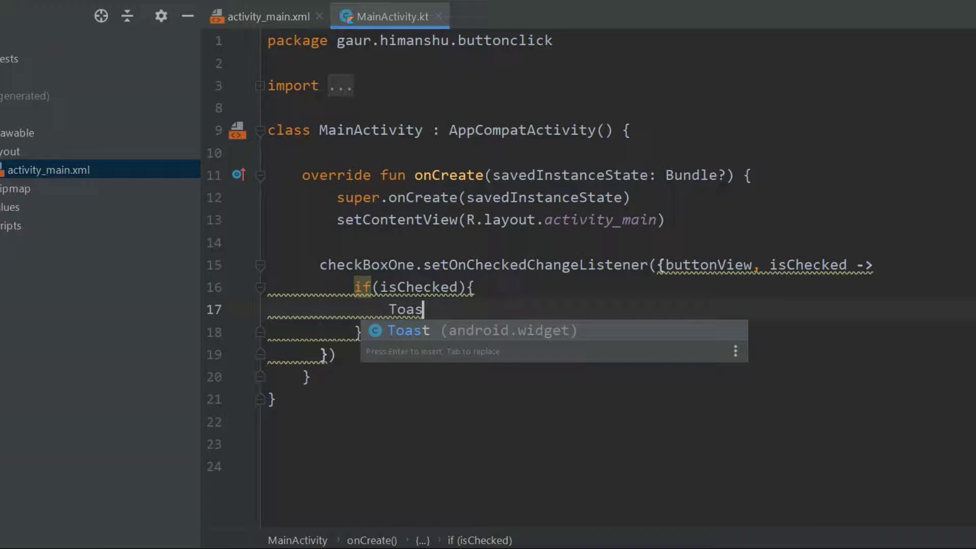
type("t.mak")
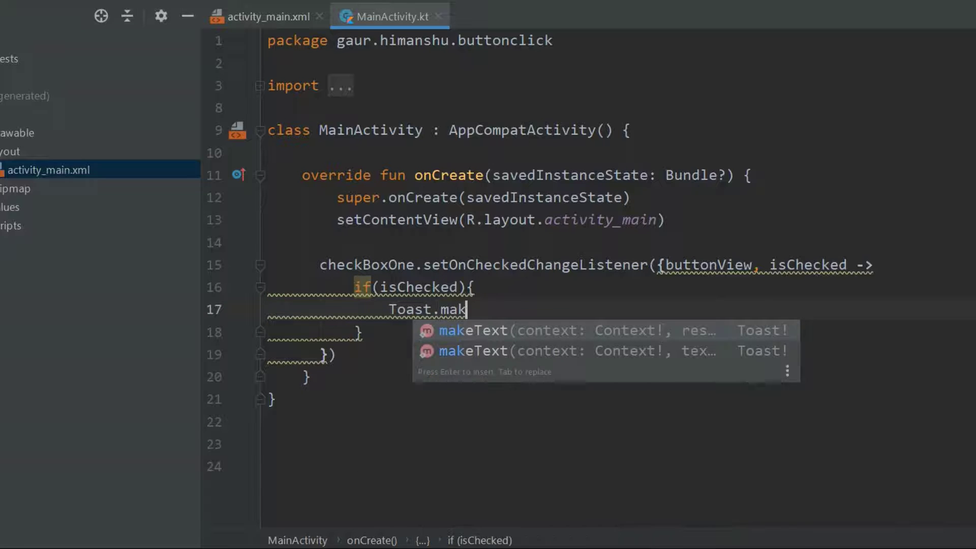
type("e")
Inside the if block, show Toast.makeText(this, "Checked", Toast.LENGTH_SHORT)
key("Return")
type("this)")
key("Return")
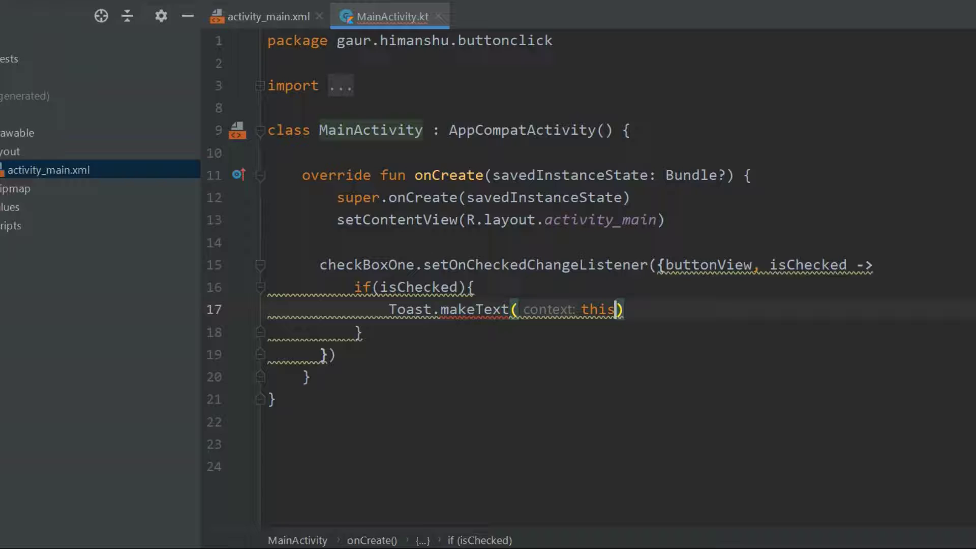
type(",\"")
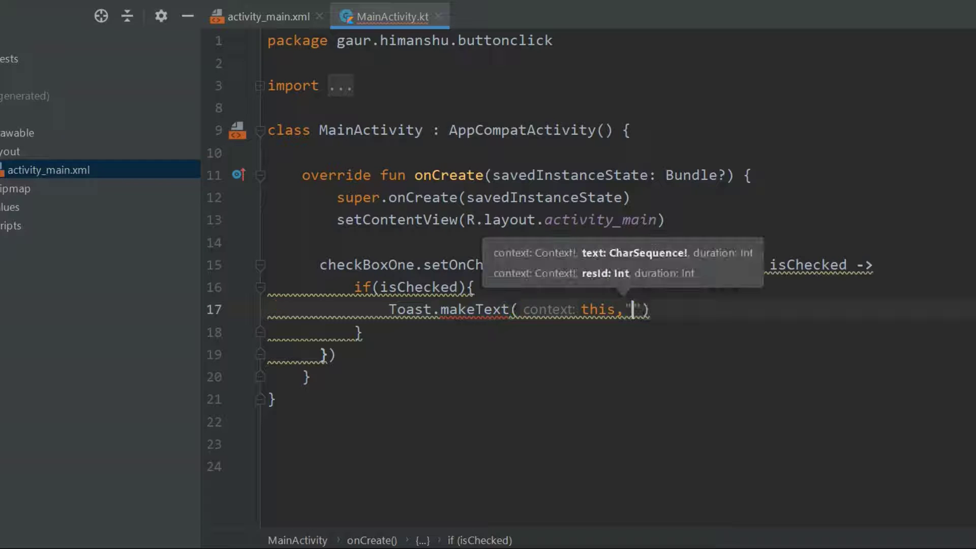
type("Ch")
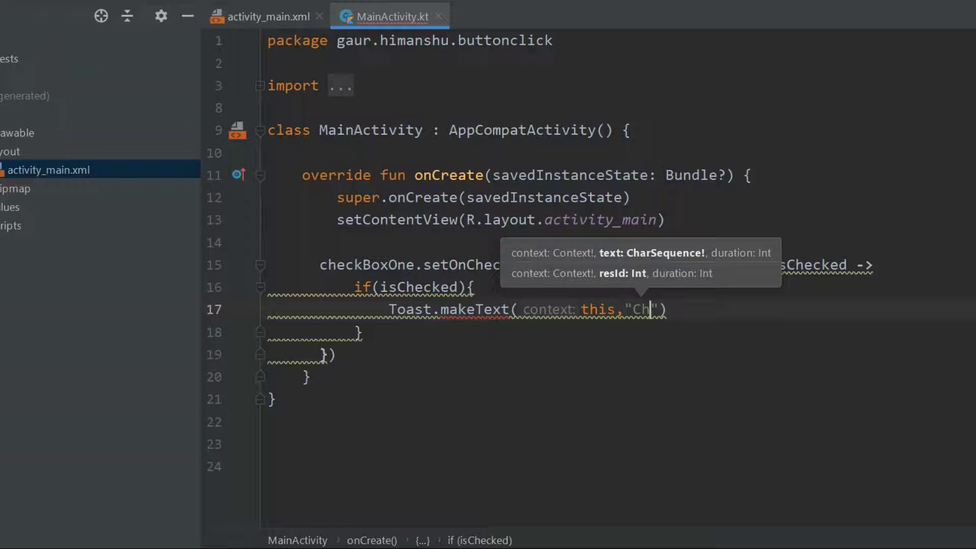
type("ecked\"")
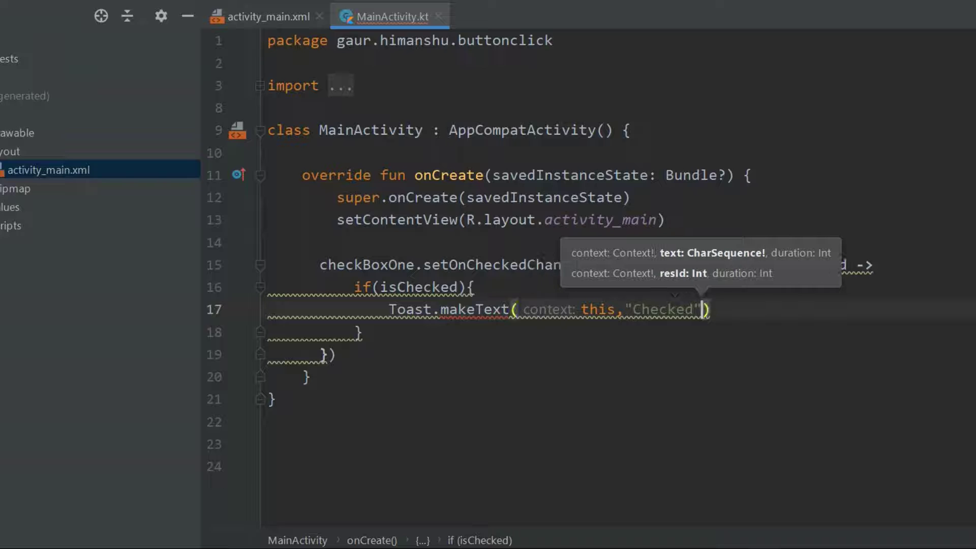
type(",Toast")
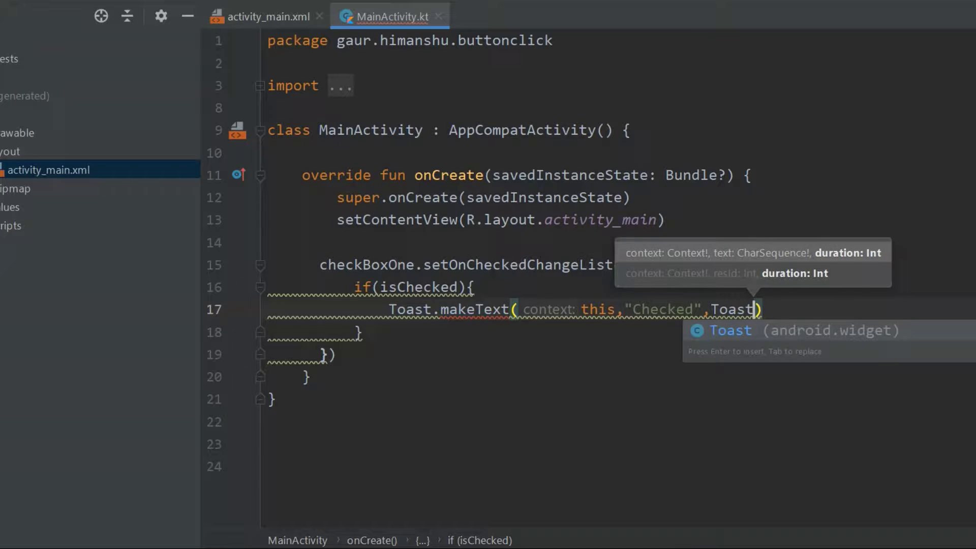
type(".")
key("Return")
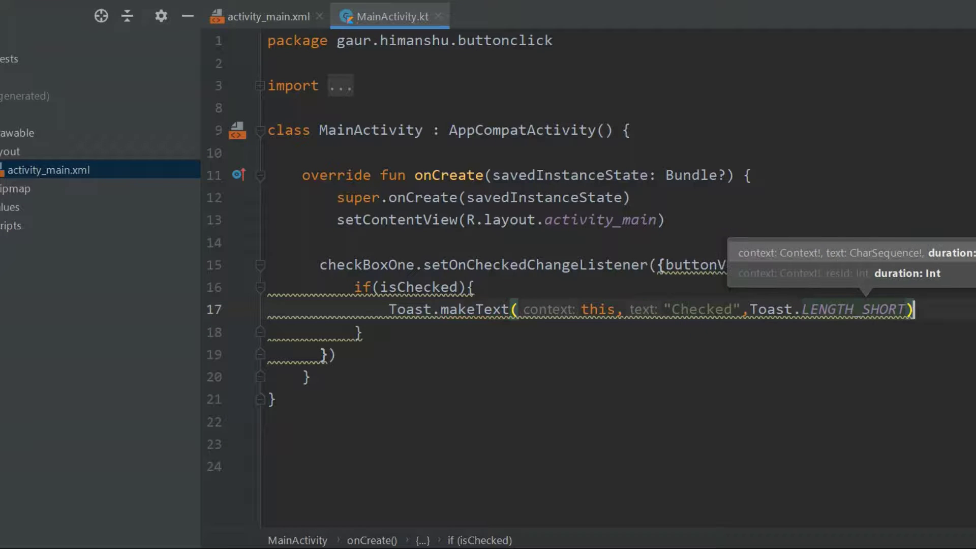
key("Right")
type(".show")
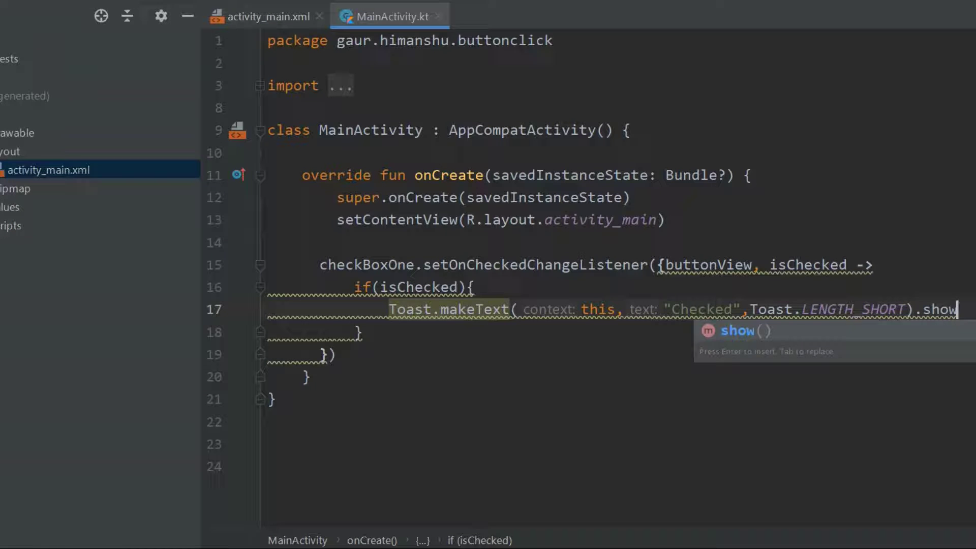
key("Return")
key("Right")
key("Down")
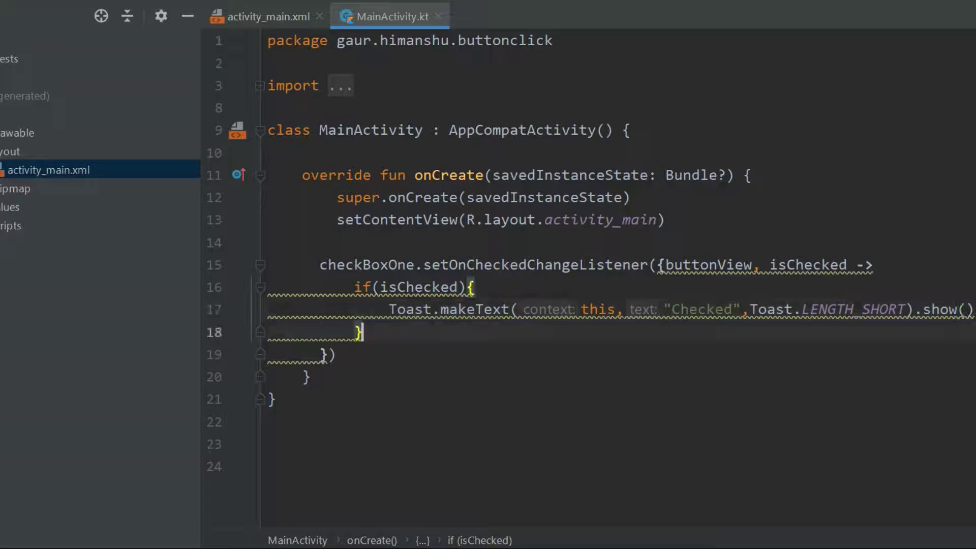
type("else")
Open the else block and copy the "Checked" toast line
key("Escape")
type("{")
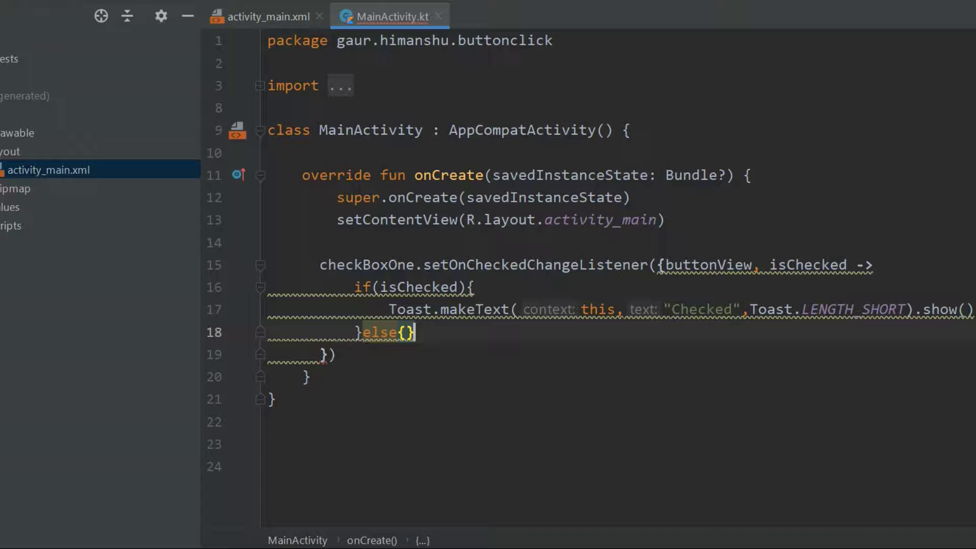
key("Return")
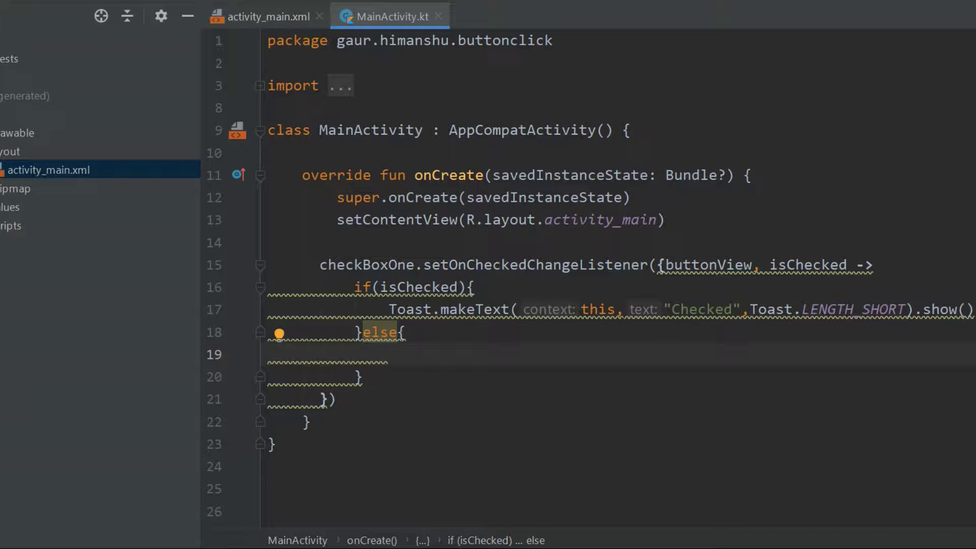
mouse_move(267, 333)
left_mouse_down()
mouse_move(363, 289)
mouse_move(385, 316)
left_mouse_up()
key("ctrl+c")
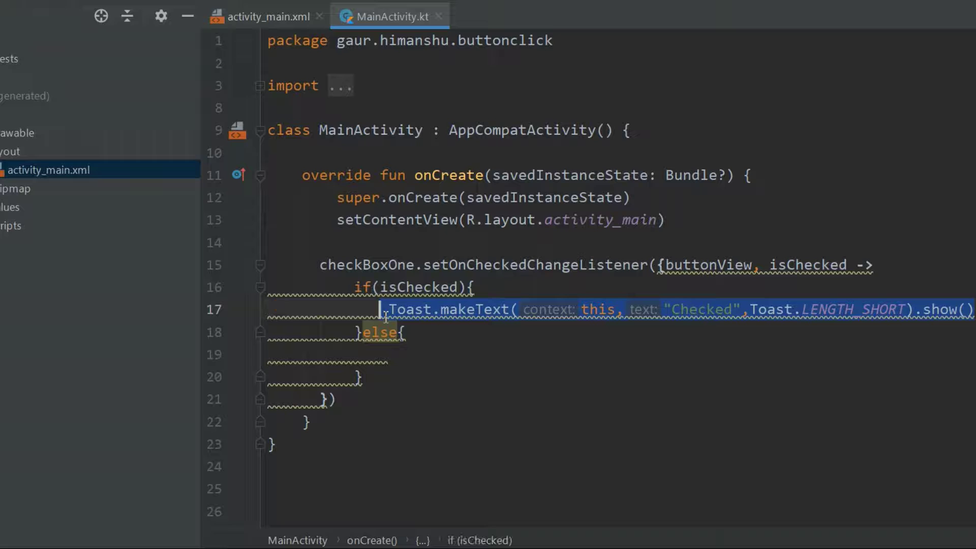
left_click(390, 366)
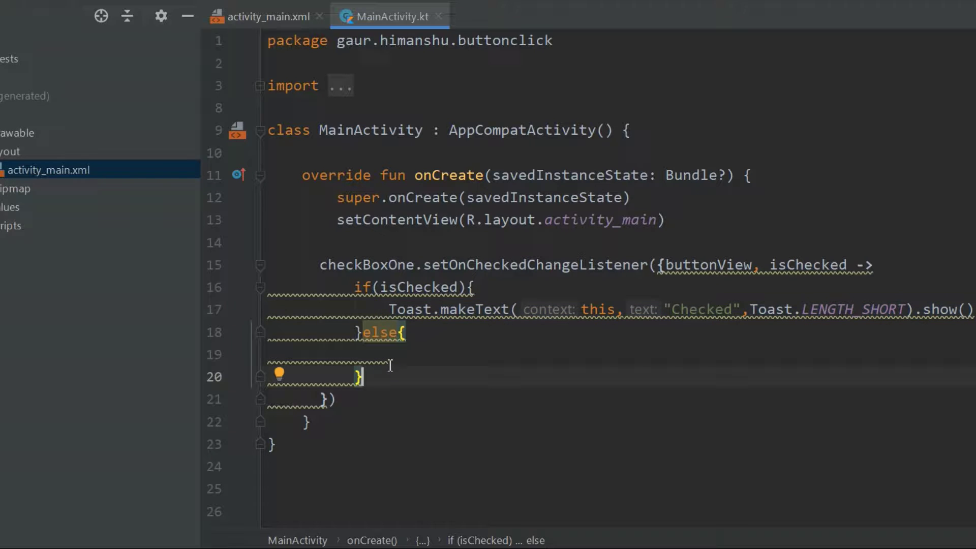
Paste the toast into else as "Not Checked" and move the lambda outside the parentheses
left_click(392, 351)
key("ctrl+v")
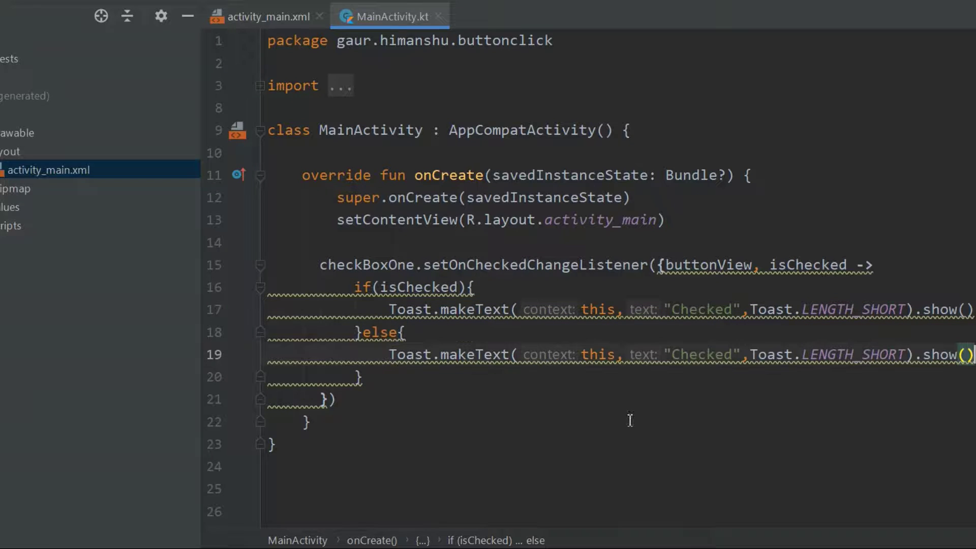
left_click(673, 355)
type("N")
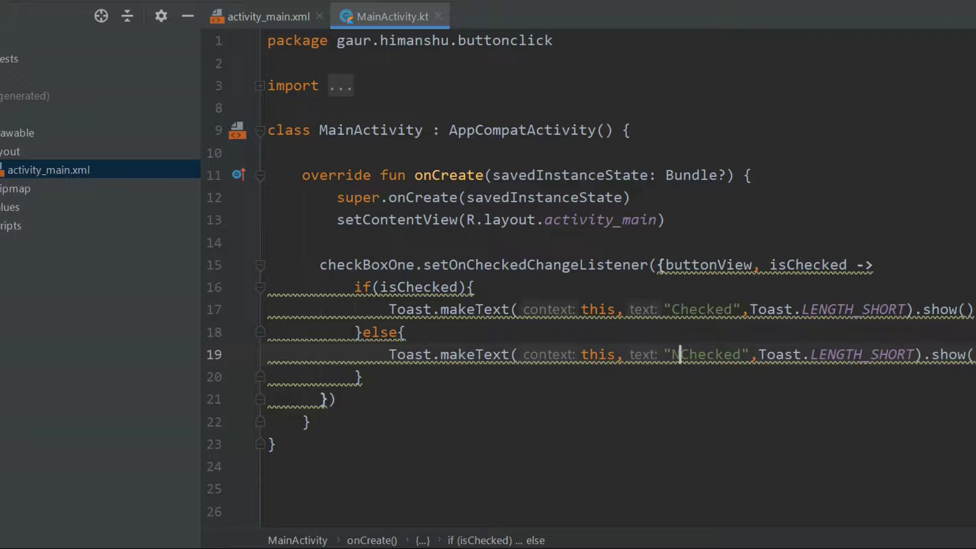
type("ot")
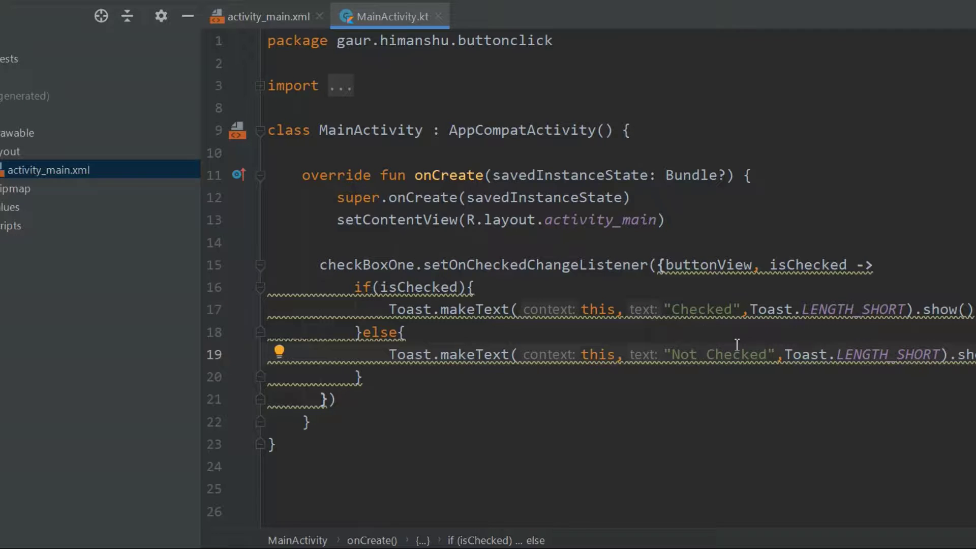
mouse_move(464, 365)
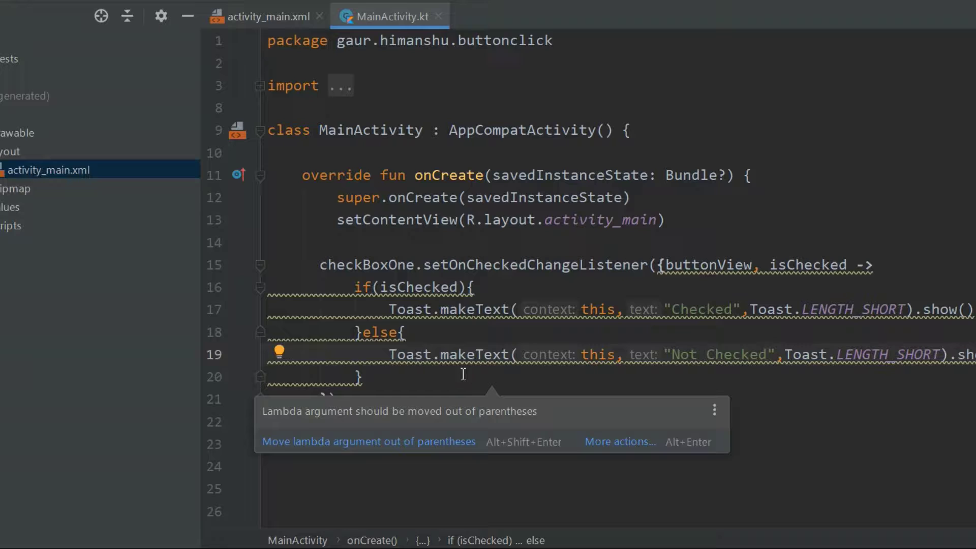
left_click(392, 442)
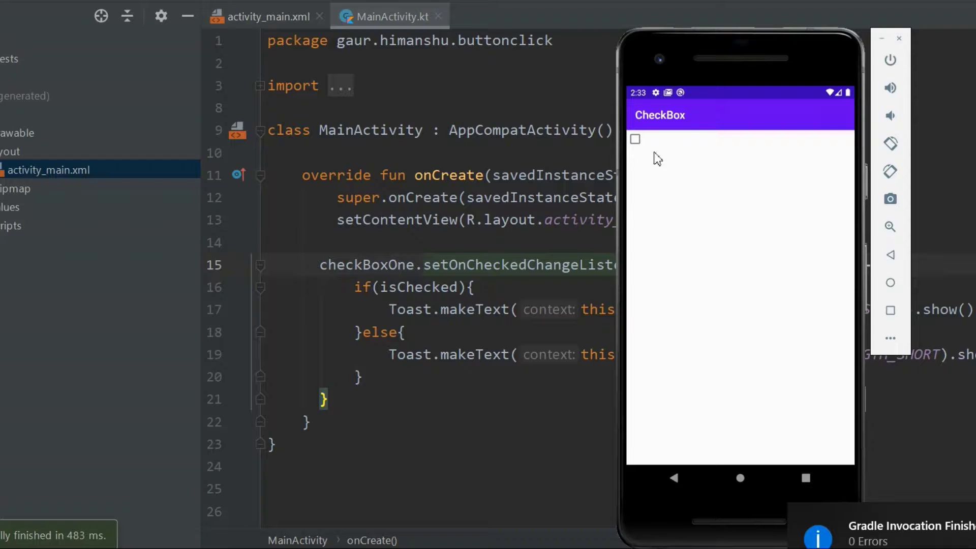
Check, uncheck and recheck the box to see the "Checked" and "Not Checked" toasts
left_click(636, 142)
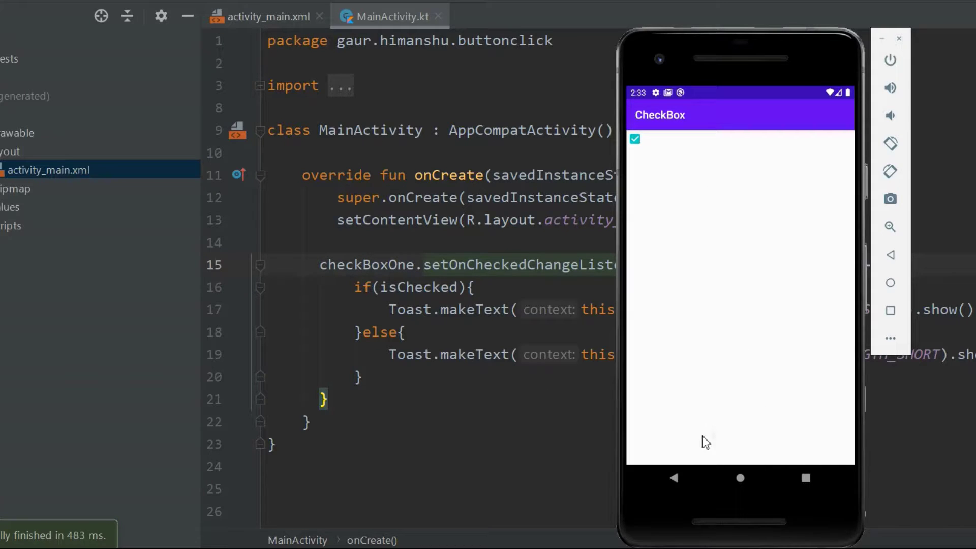
left_click(636, 140)
left_click(634, 140)
left_click_drag(765, 67, 751, 50)
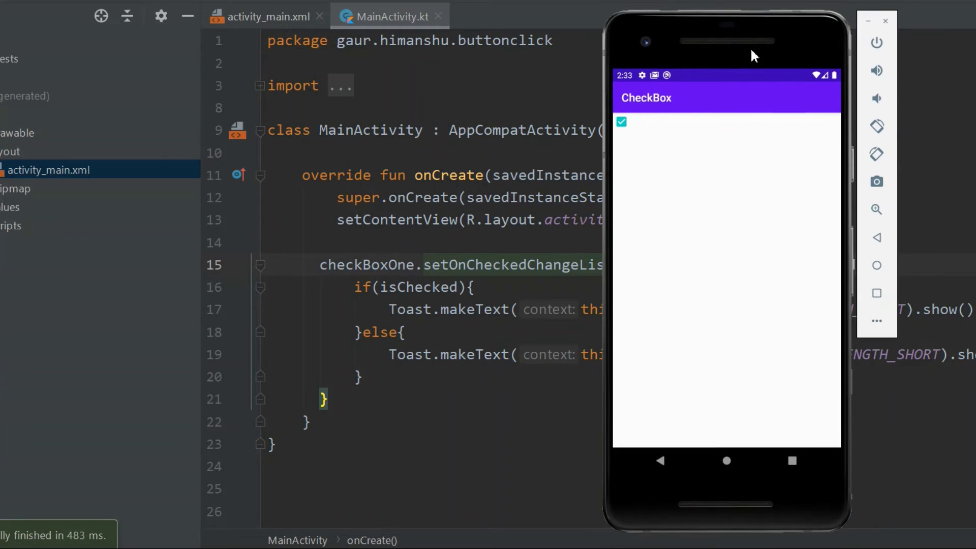